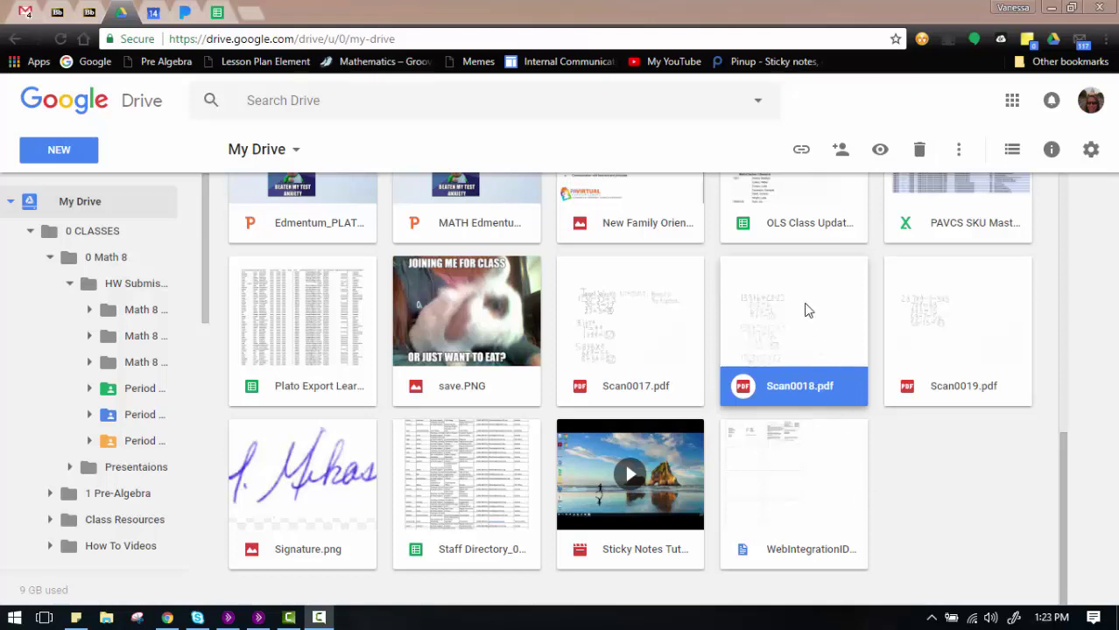
Step: Open Scan0018.pdf from Google Drive in DocHub - View, Edit & Sign PDFs
right_click(761, 318)
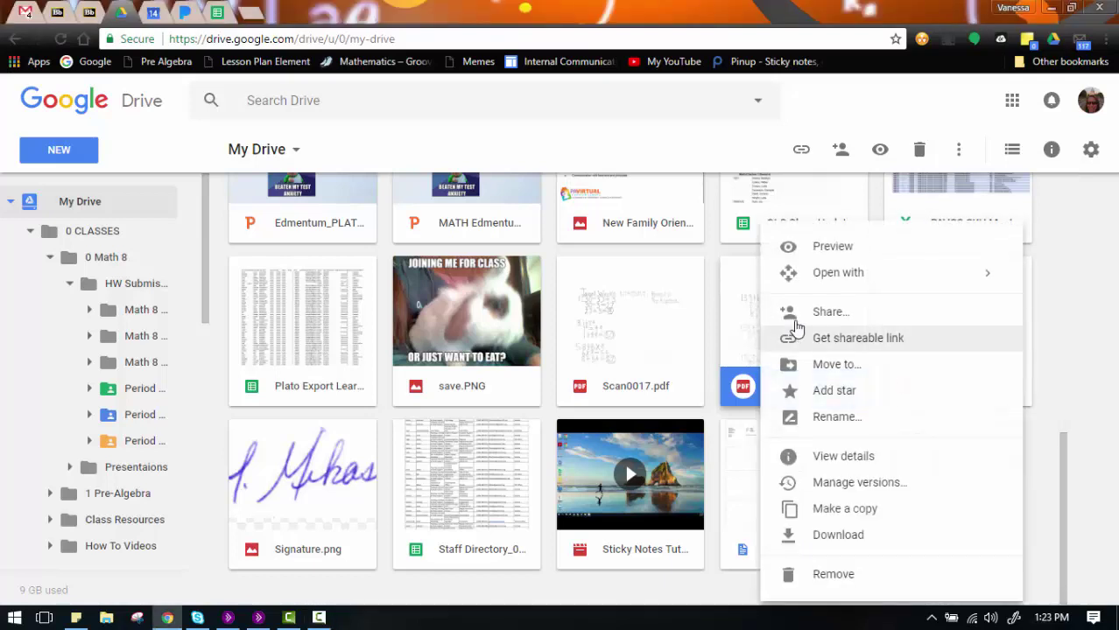
mouse_move(819, 287)
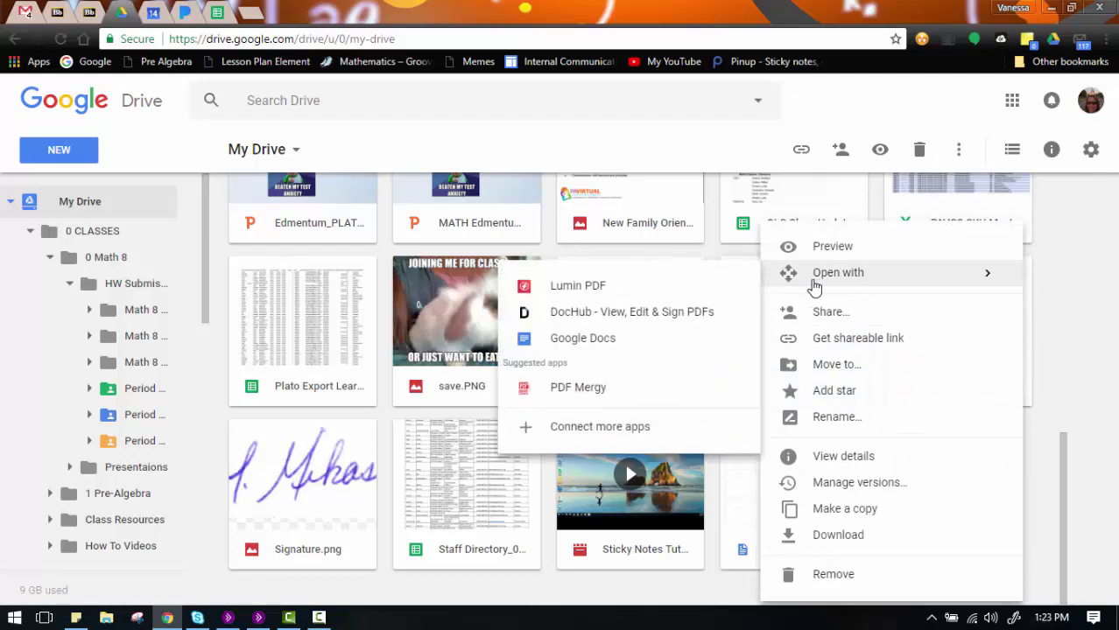
left_click(698, 317)
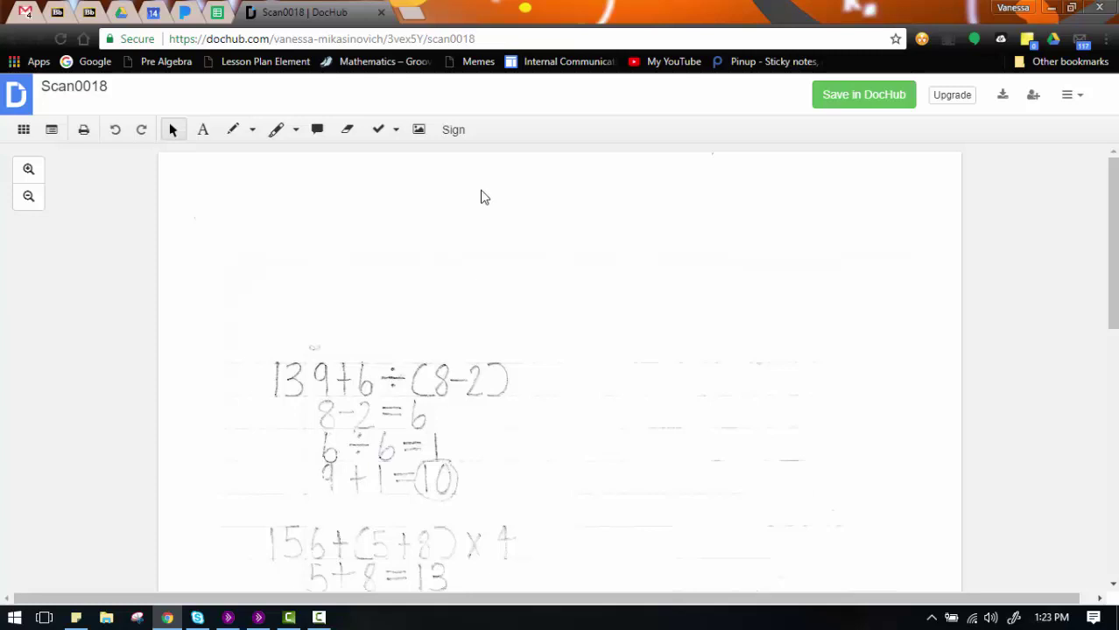
Step: Choose Actions > Append Pages > Merge and Append File to show the Append Document dialog
left_click(1078, 102)
mouse_move(1052, 154)
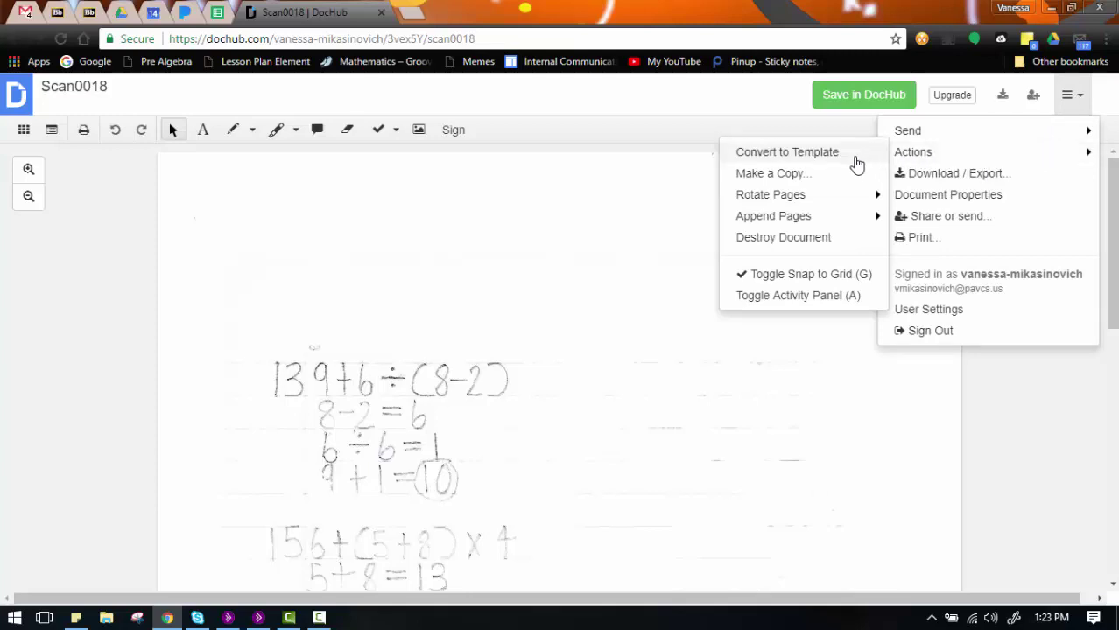
mouse_move(837, 226)
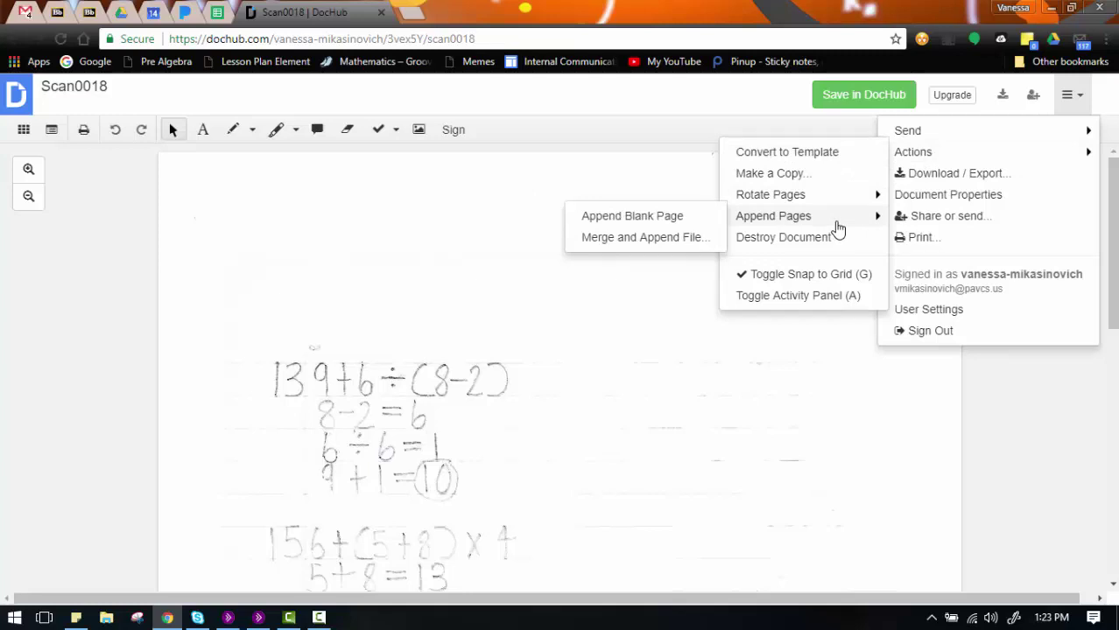
left_click(666, 246)
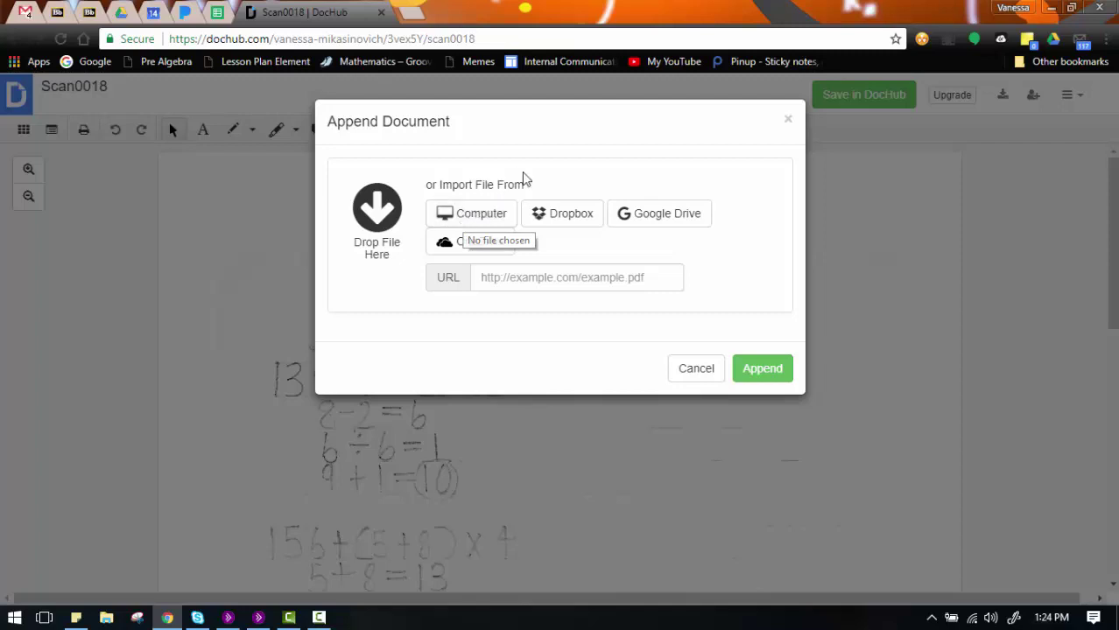
Step: Search Google Drive for 'scan00' and select Scan0019.pdf as the file to append
left_click(684, 225)
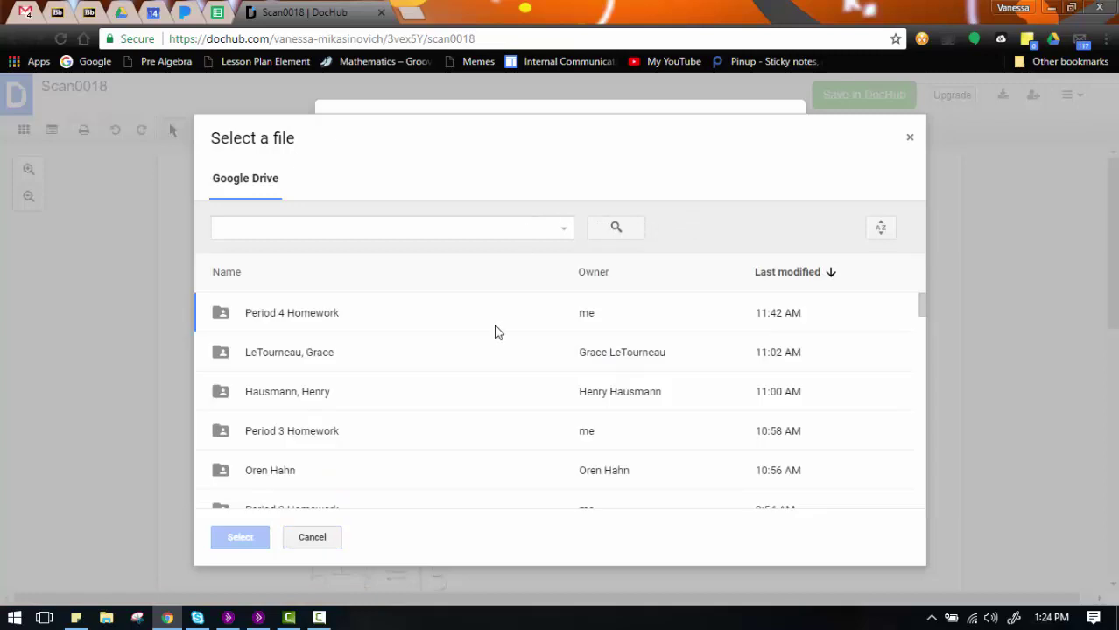
scroll(312, 341, "down", 15)
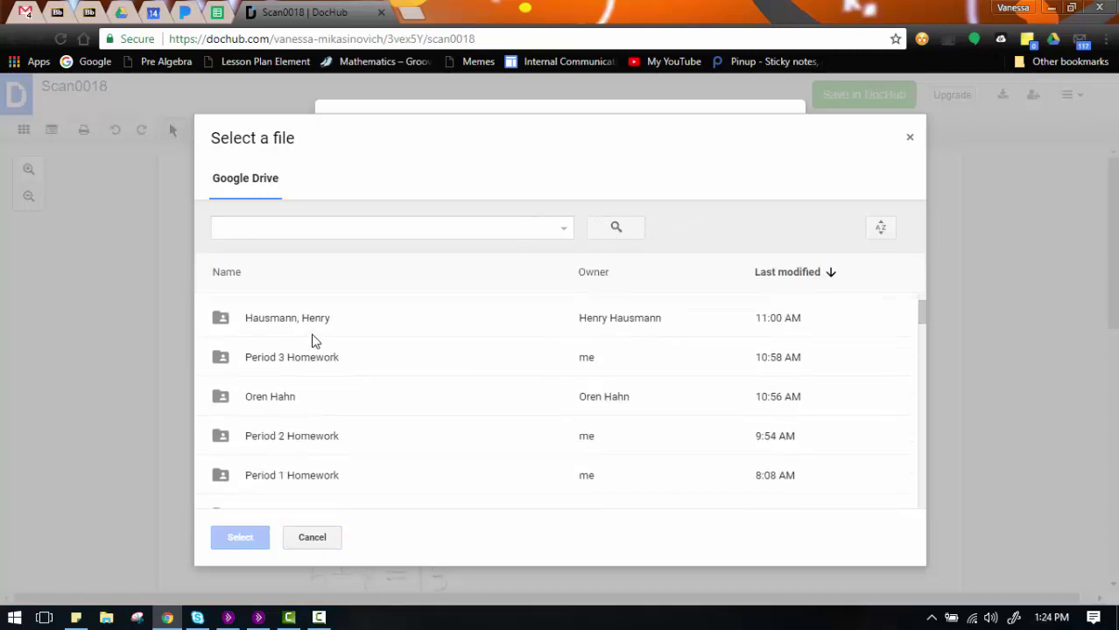
scroll(313, 341, "down", 15)
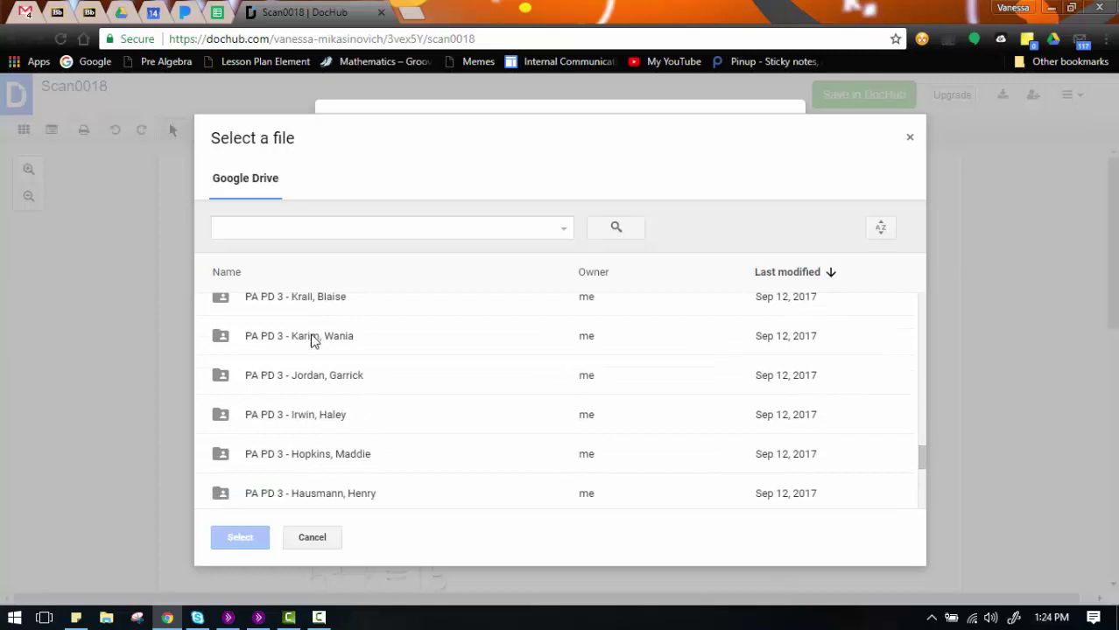
scroll(313, 340, "down", 10)
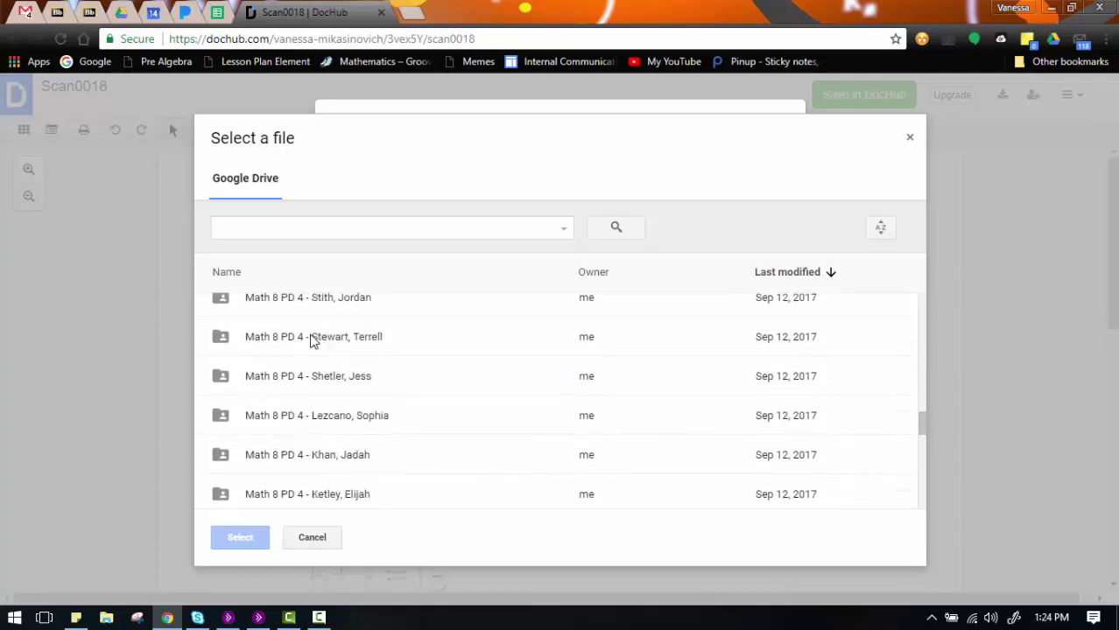
left_click(313, 229)
type("sc")
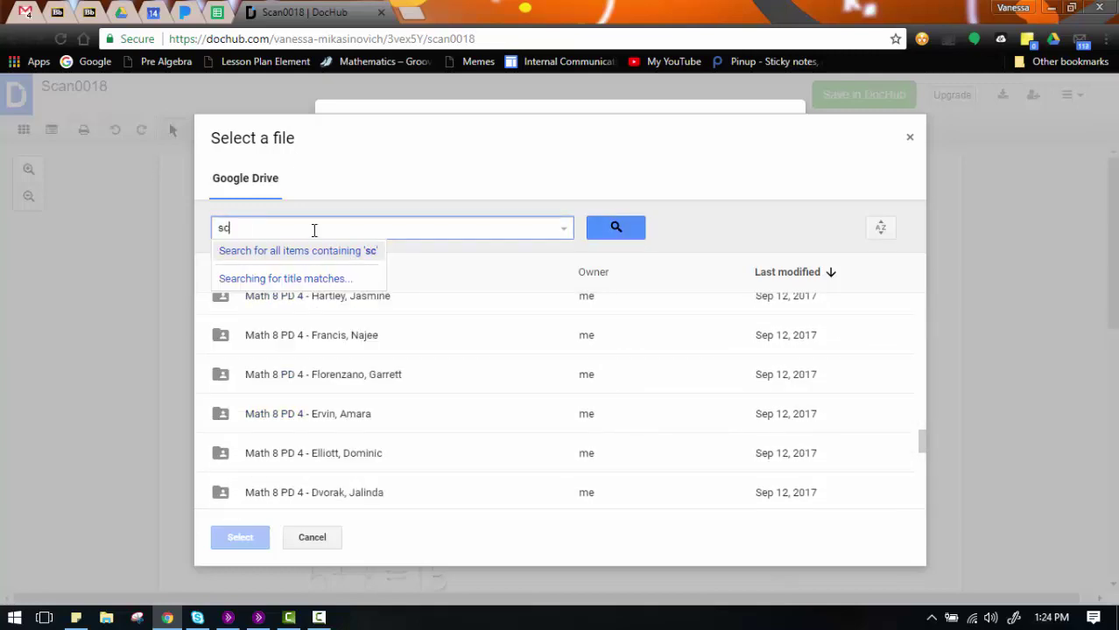
type("an00")
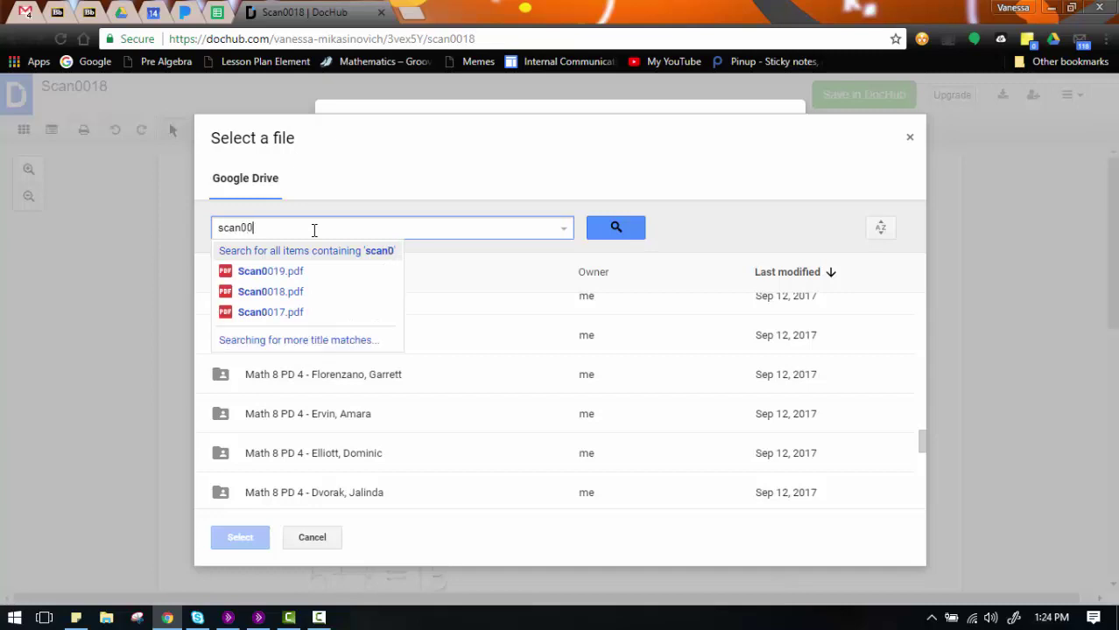
key("Return")
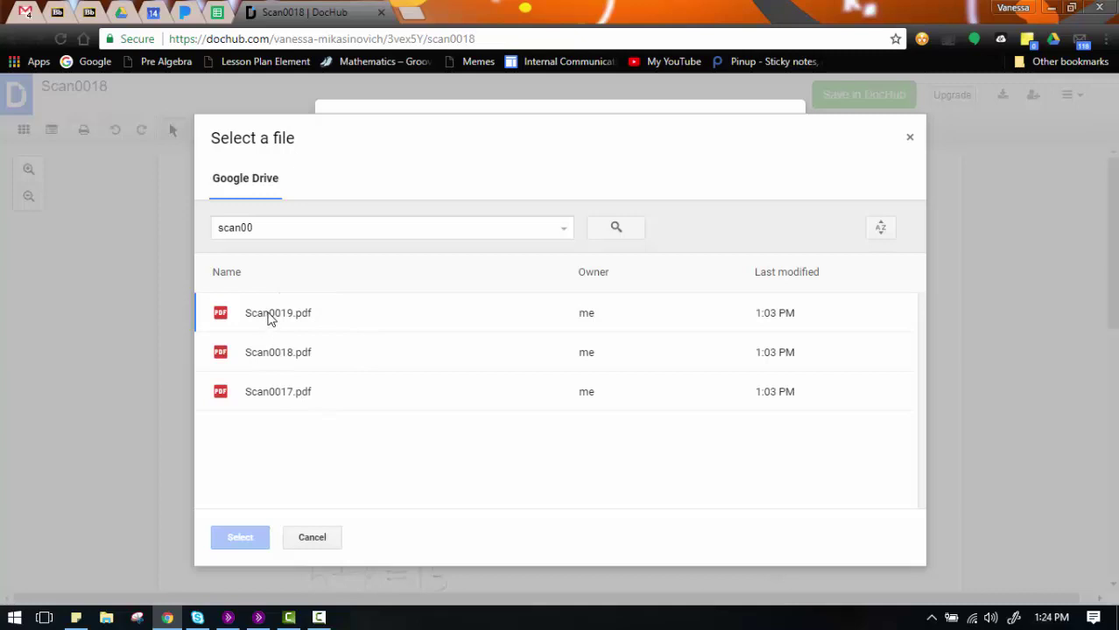
left_click(270, 319)
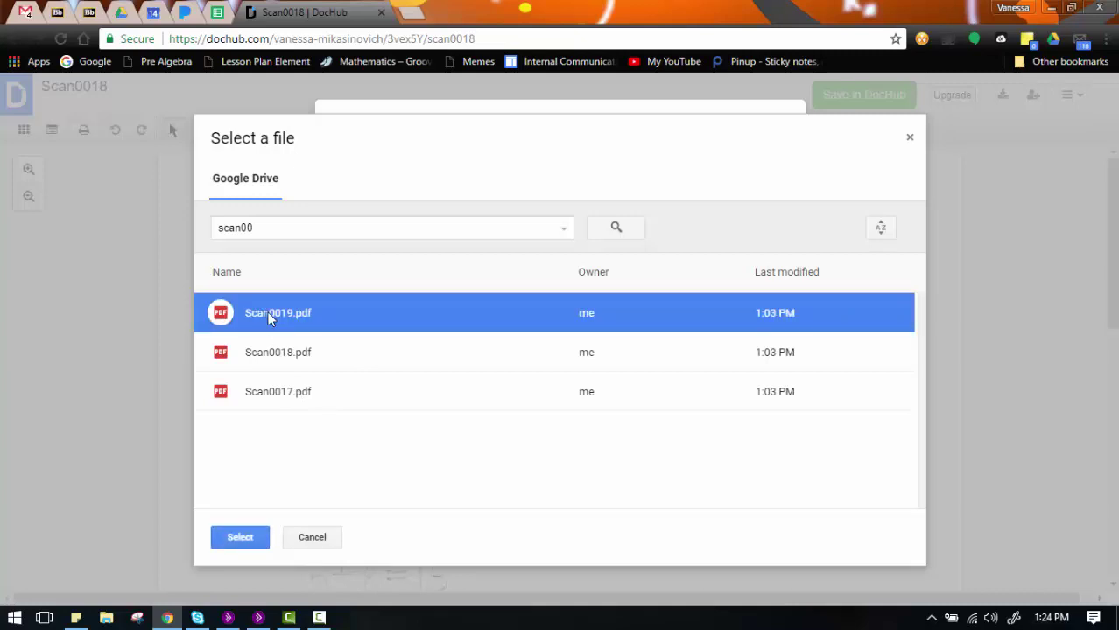
left_click(238, 538)
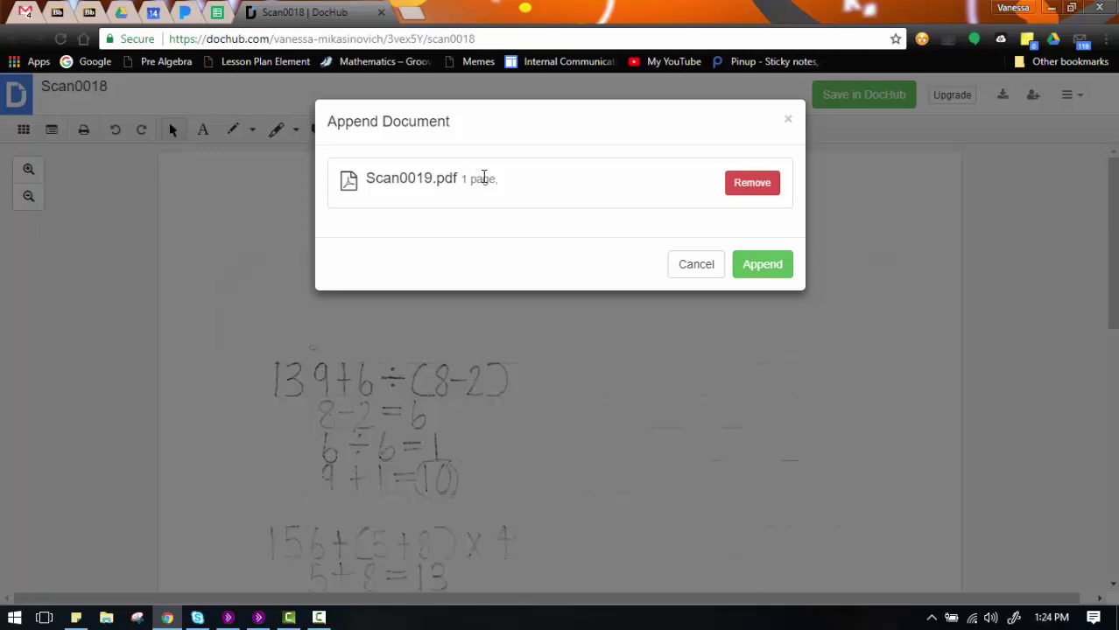
Step: Append Scan0019 as page 2 and scroll through both pages to check them
left_click(761, 271)
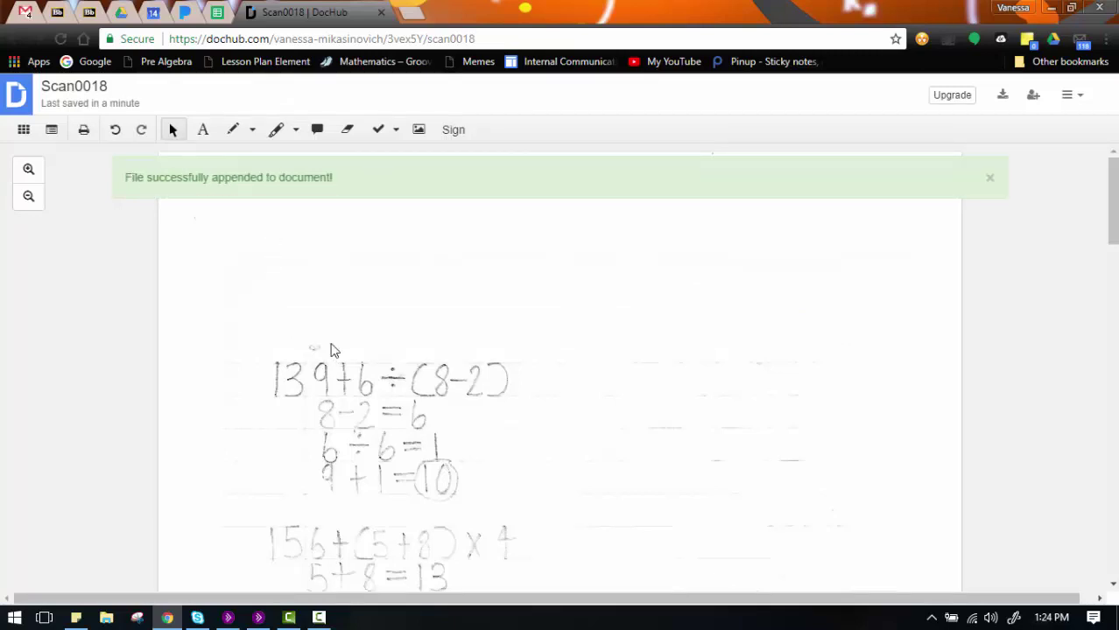
scroll(331, 350, "down", 10)
scroll(329, 347, "down", 10)
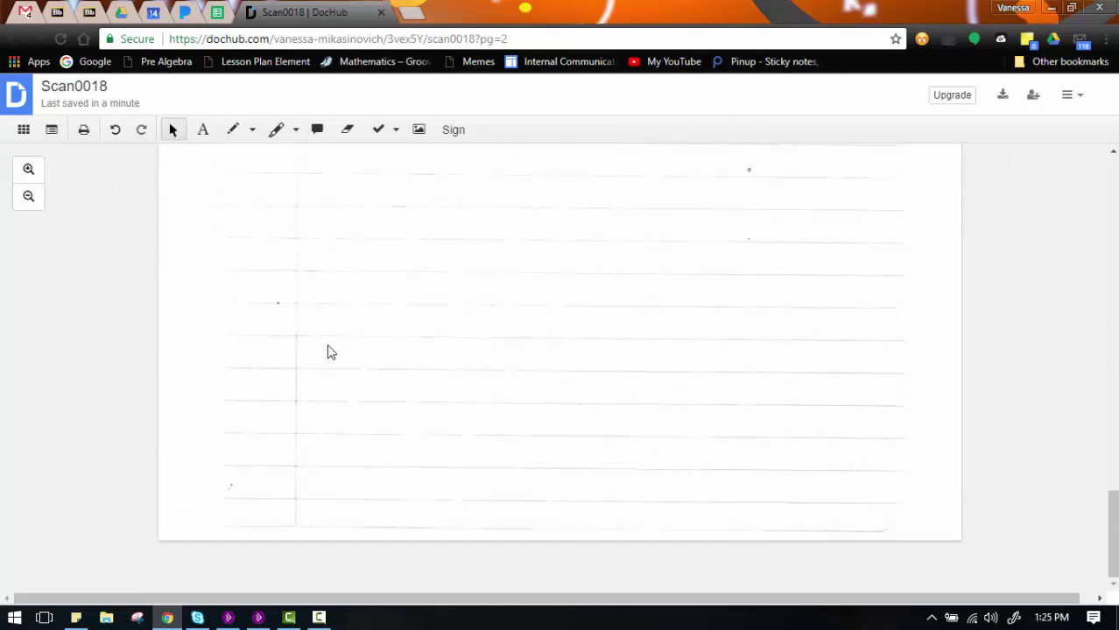
scroll(327, 350, "up", 20)
scroll(328, 352, "up", 1)
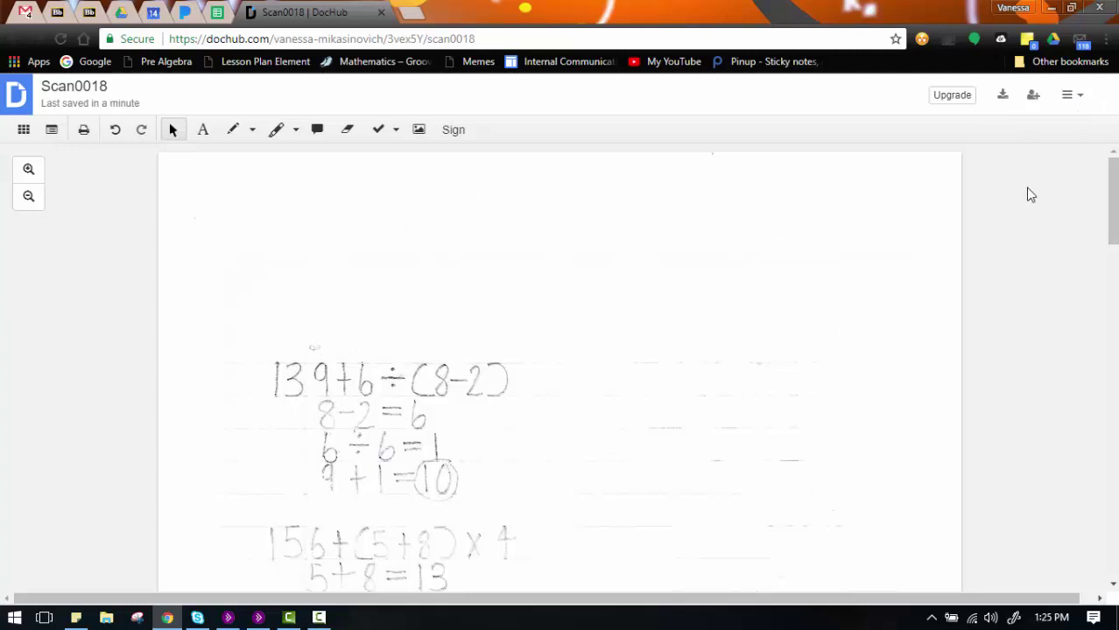
Step: Set the download/export target to Google Drive, saving as a new copy
left_click(1072, 96)
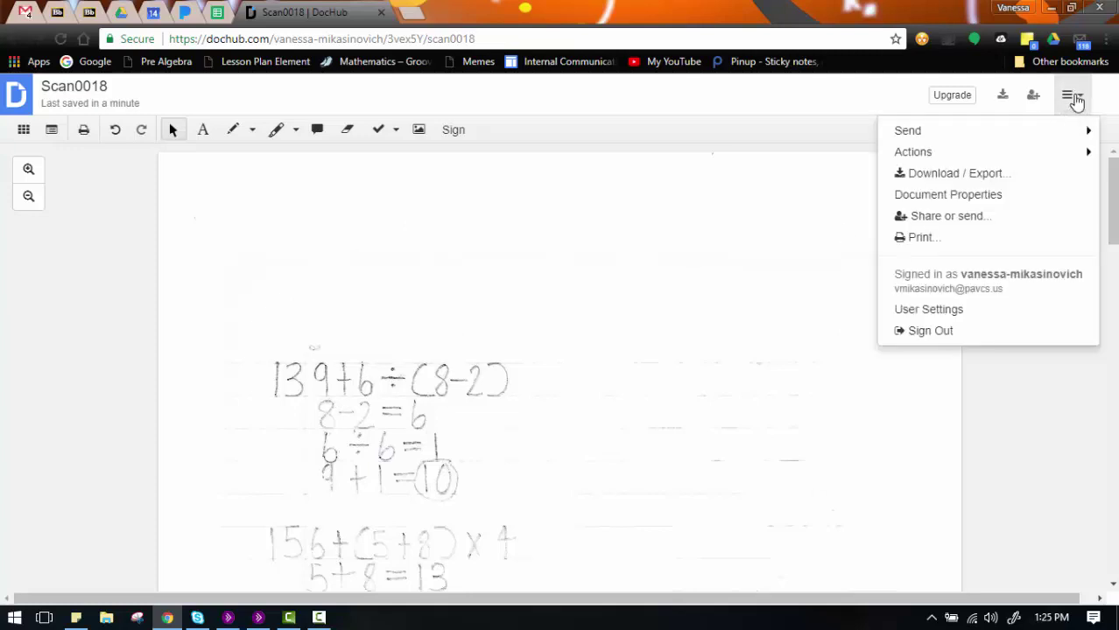
left_click(1051, 183)
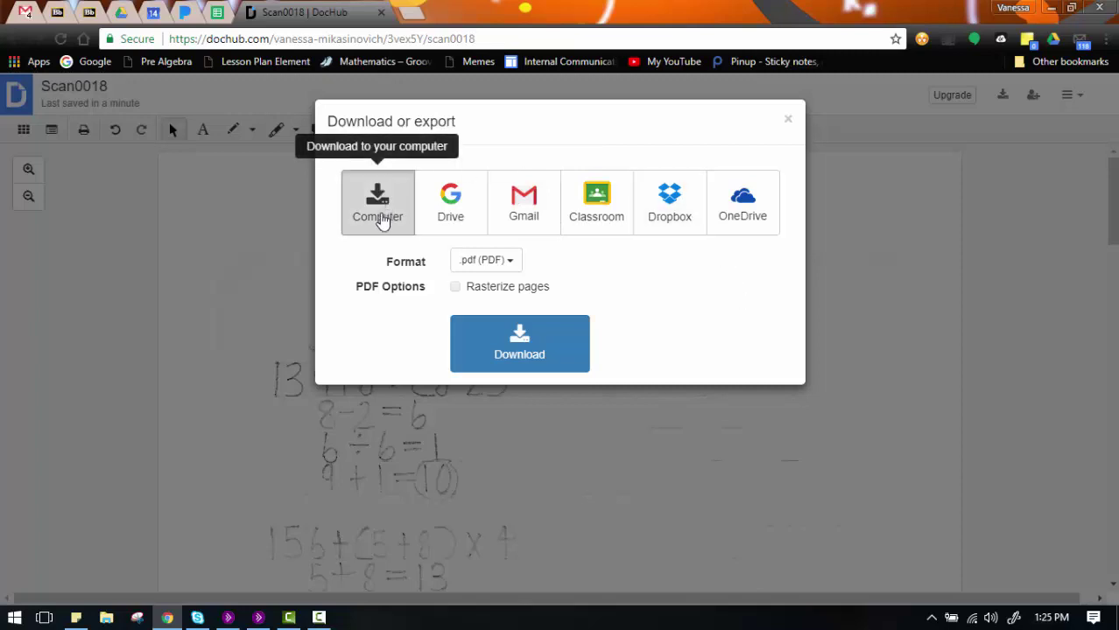
left_click(460, 202)
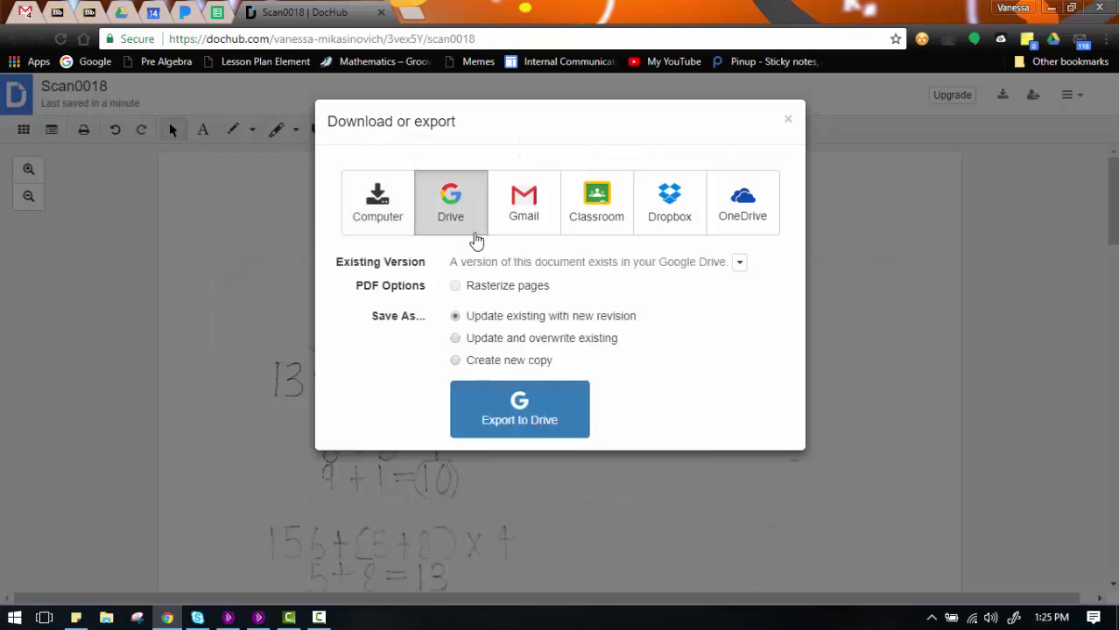
left_click(517, 362)
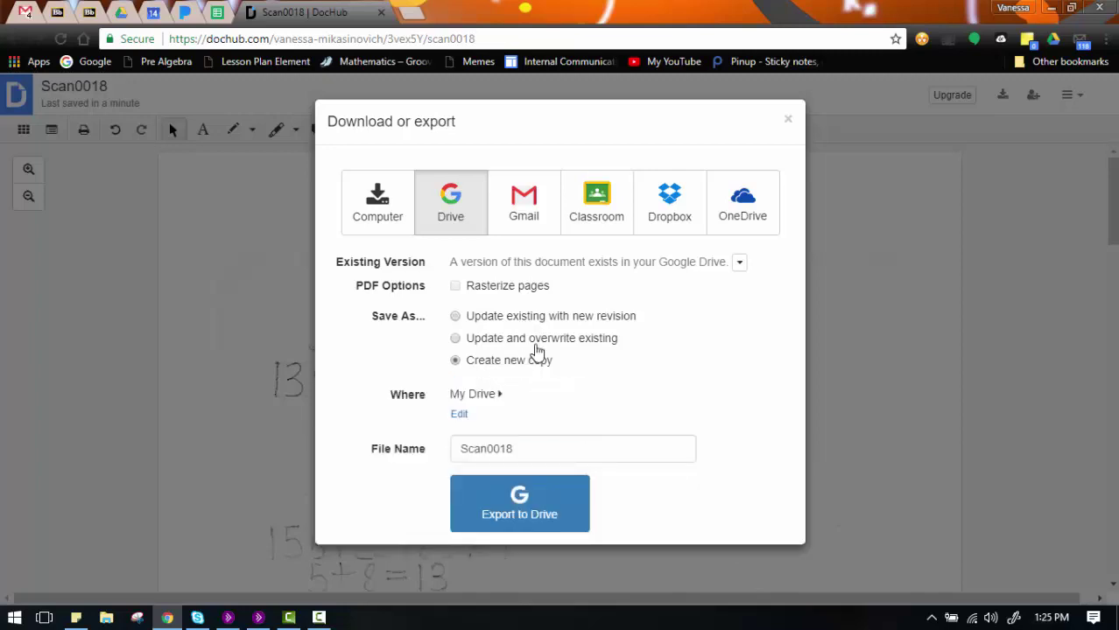
Step: Search destination folders for 'hw submission', then cancel the folder chooser
left_click(467, 420)
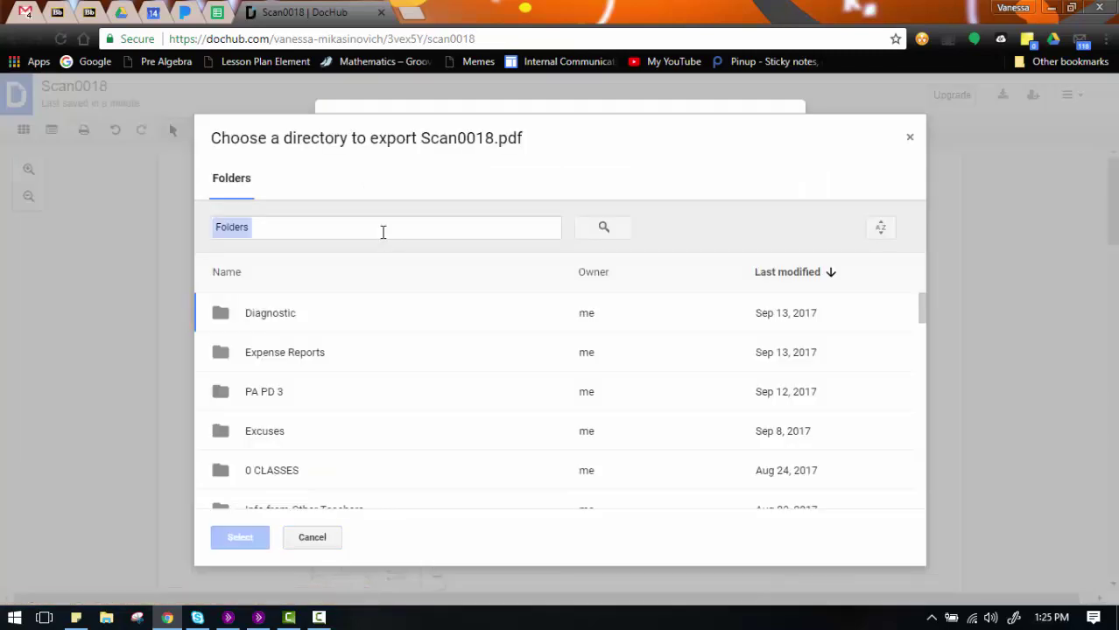
type("hw")
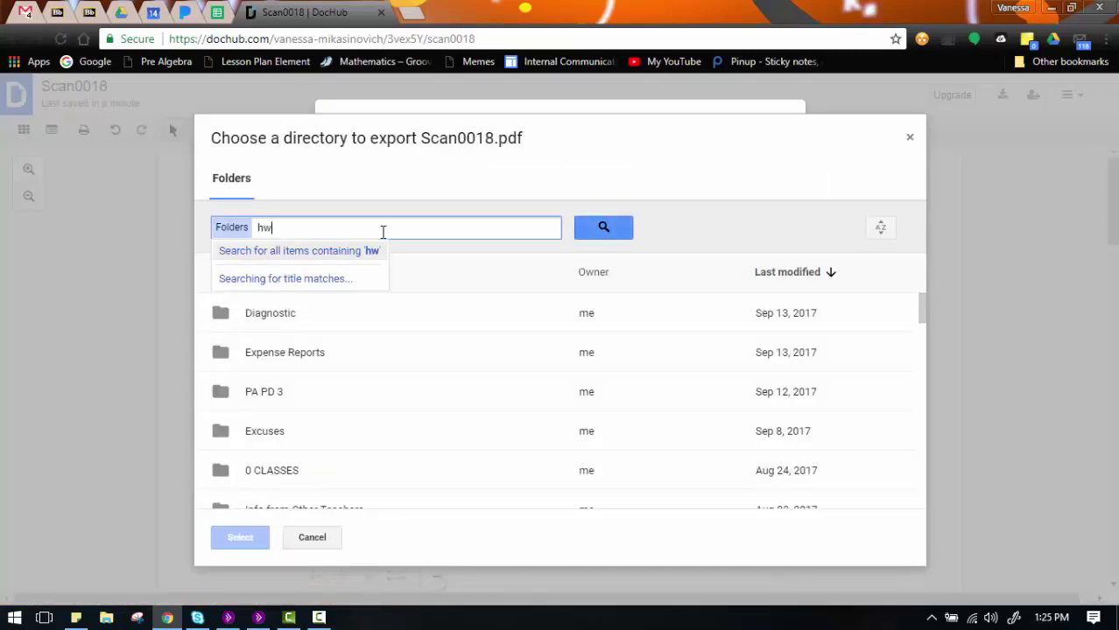
type(" submission")
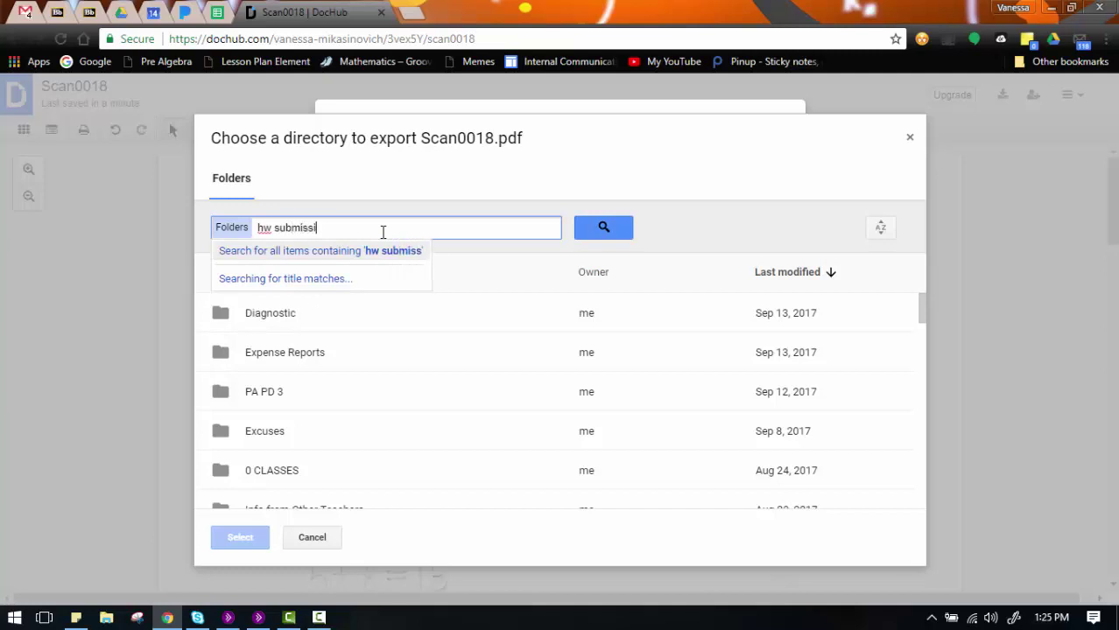
key("Return")
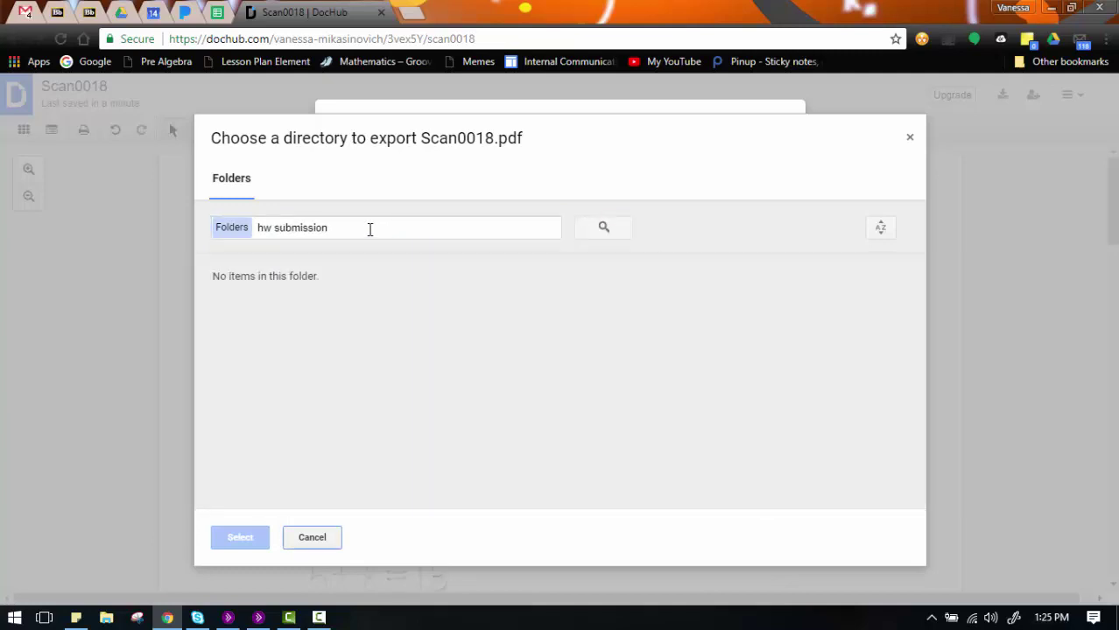
left_click(232, 230)
left_click(603, 228)
left_click(318, 530)
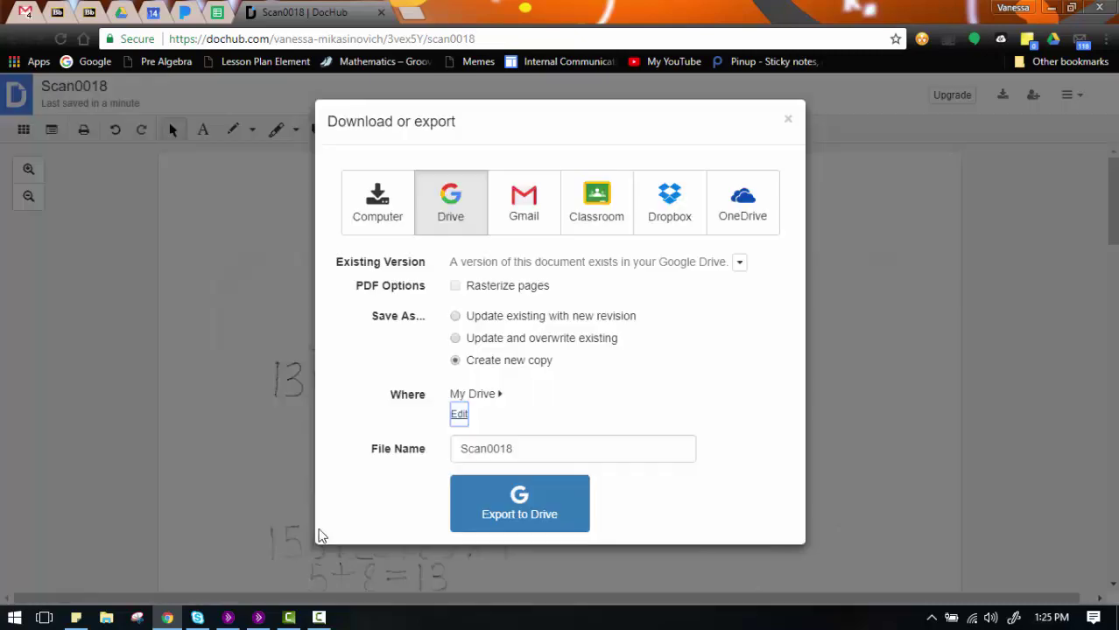
Step: Browse the destination folders to 0 CLASSES > 0 Math 8 > HW Submissions- 8
left_click(458, 415)
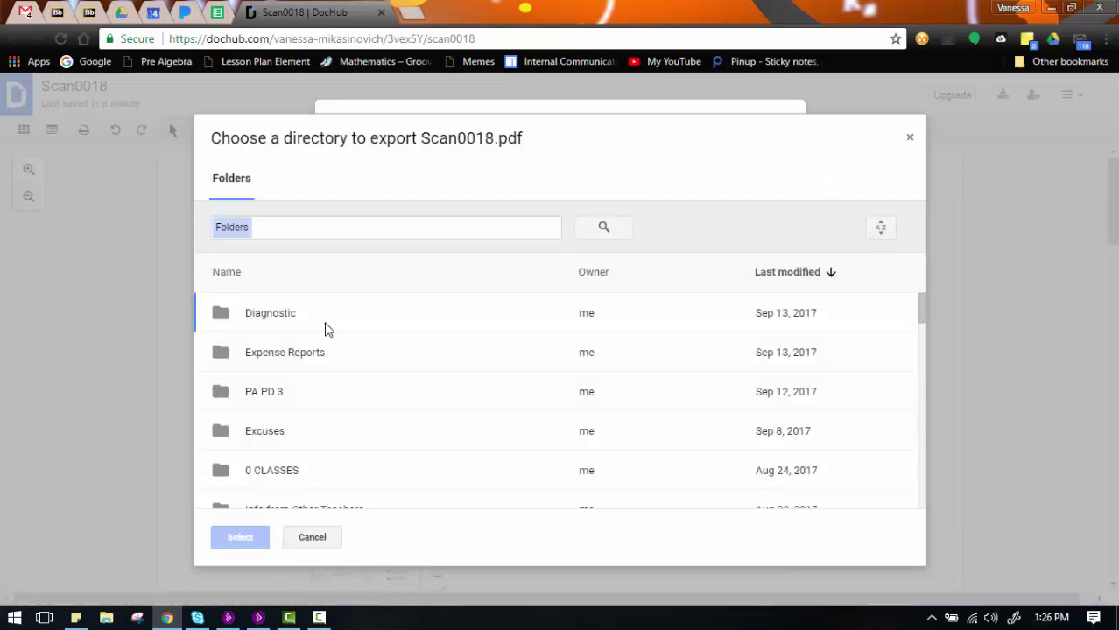
scroll(383, 349, "down", 1)
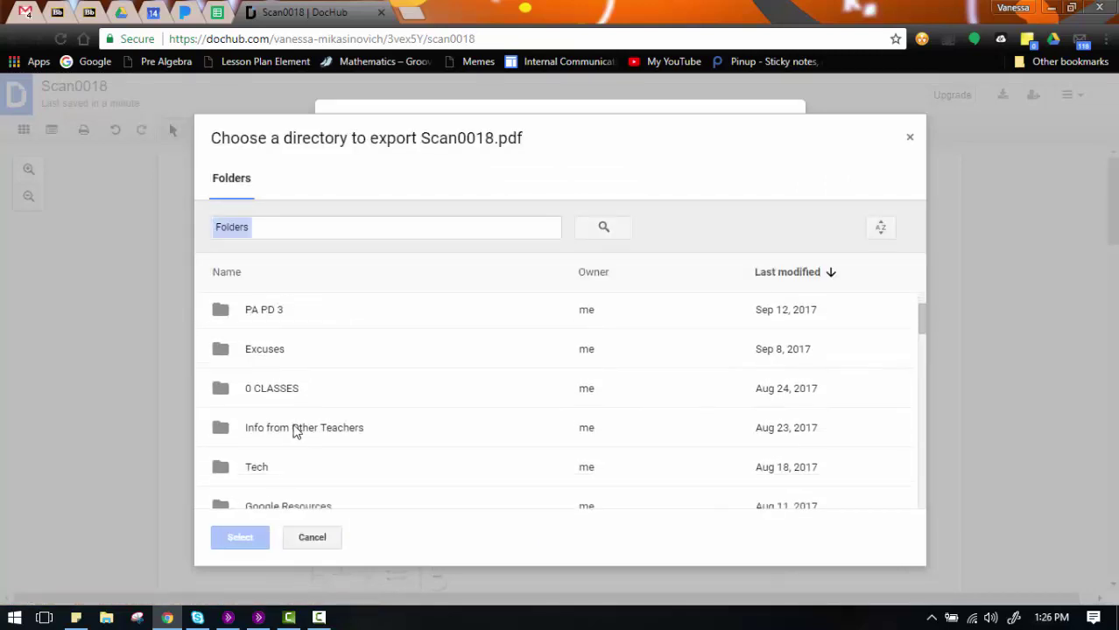
double_click(255, 392)
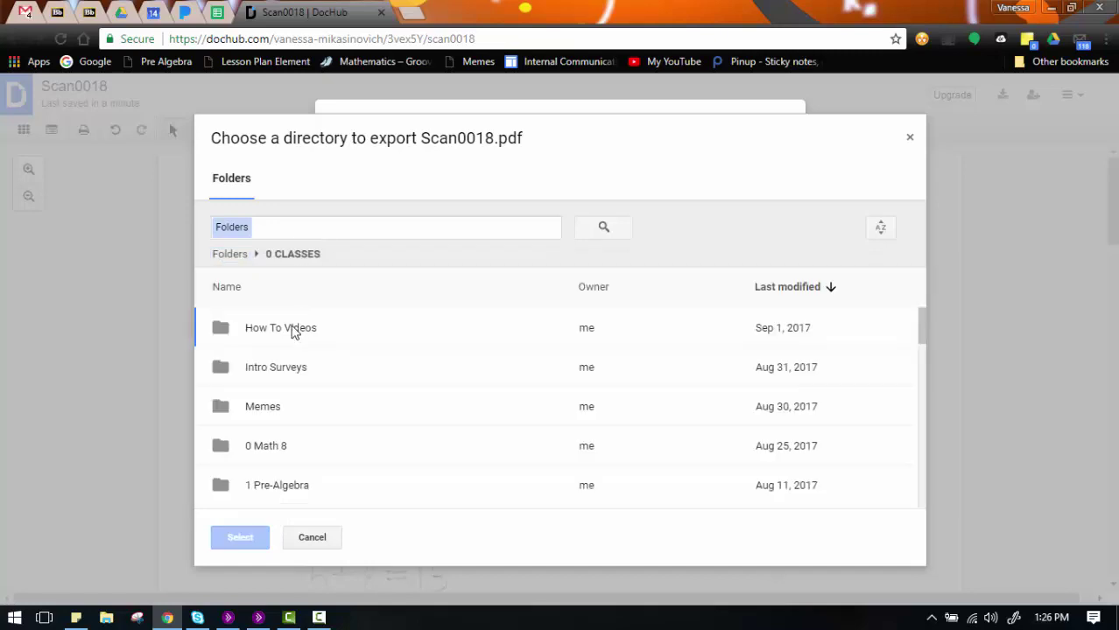
left_click(278, 448)
double_click(279, 448)
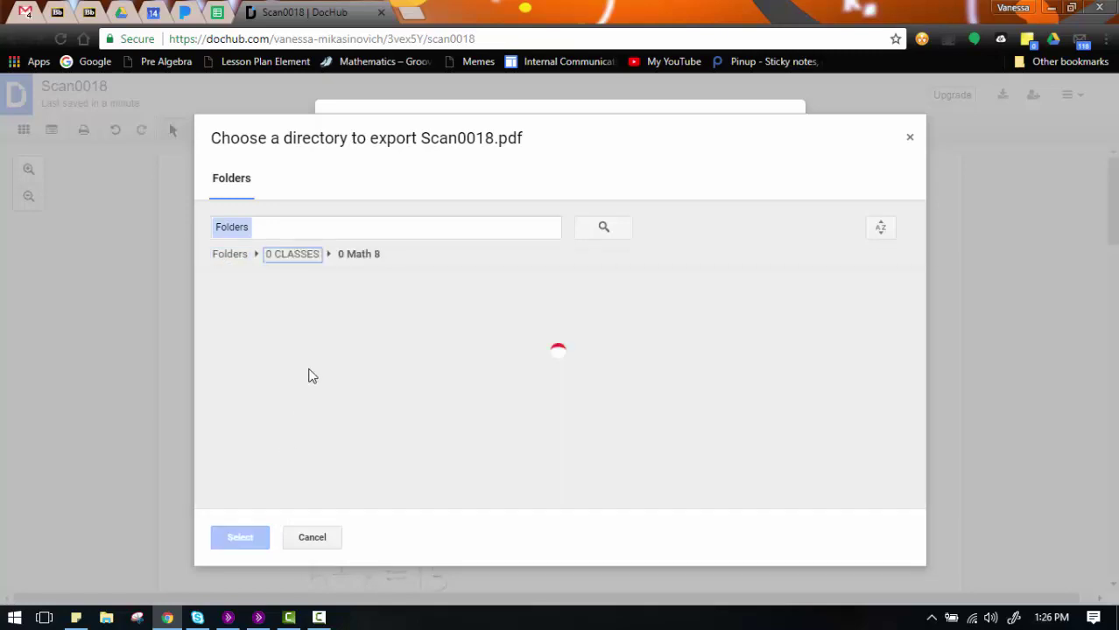
double_click(274, 327)
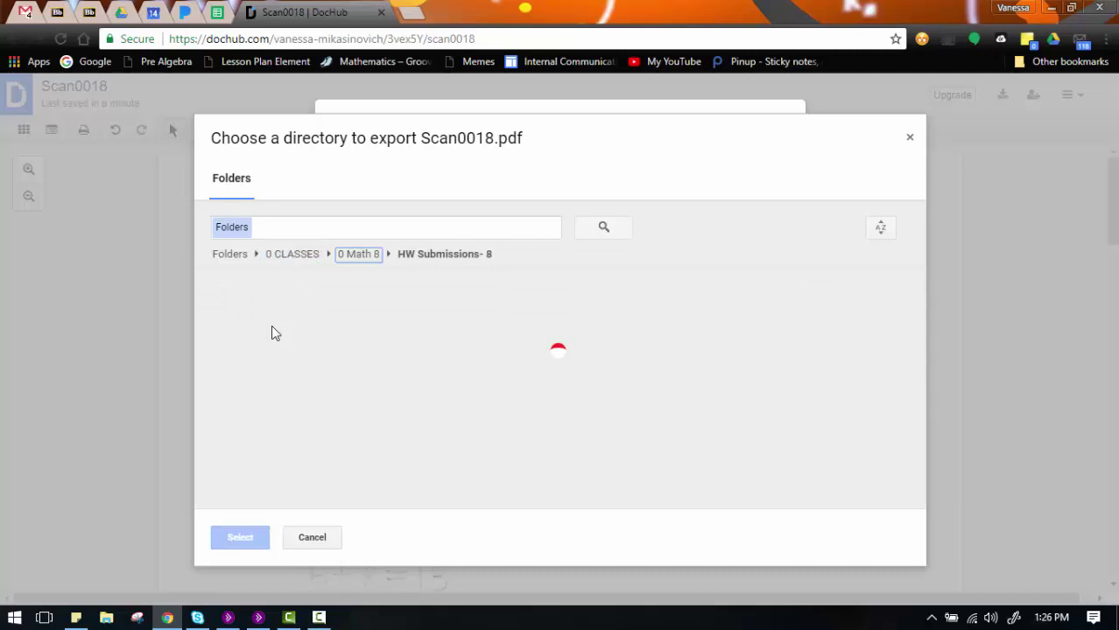
Step: Select Period 1 Homework as the Drive export folder
scroll(305, 444, "down", 1)
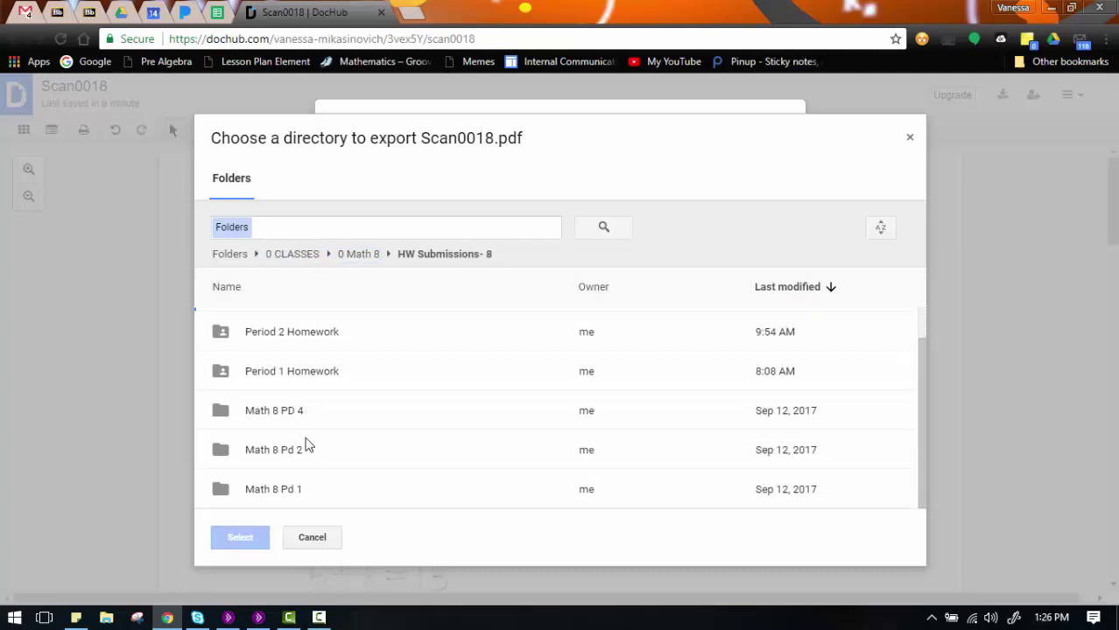
scroll(302, 433, "up", 1)
double_click(310, 407)
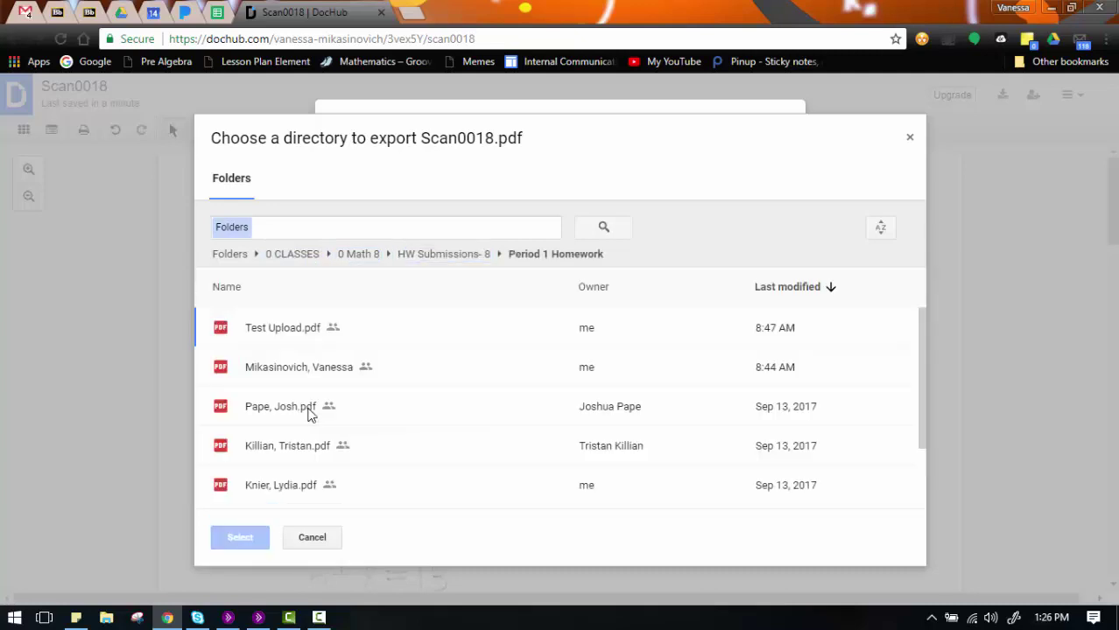
left_click(446, 255)
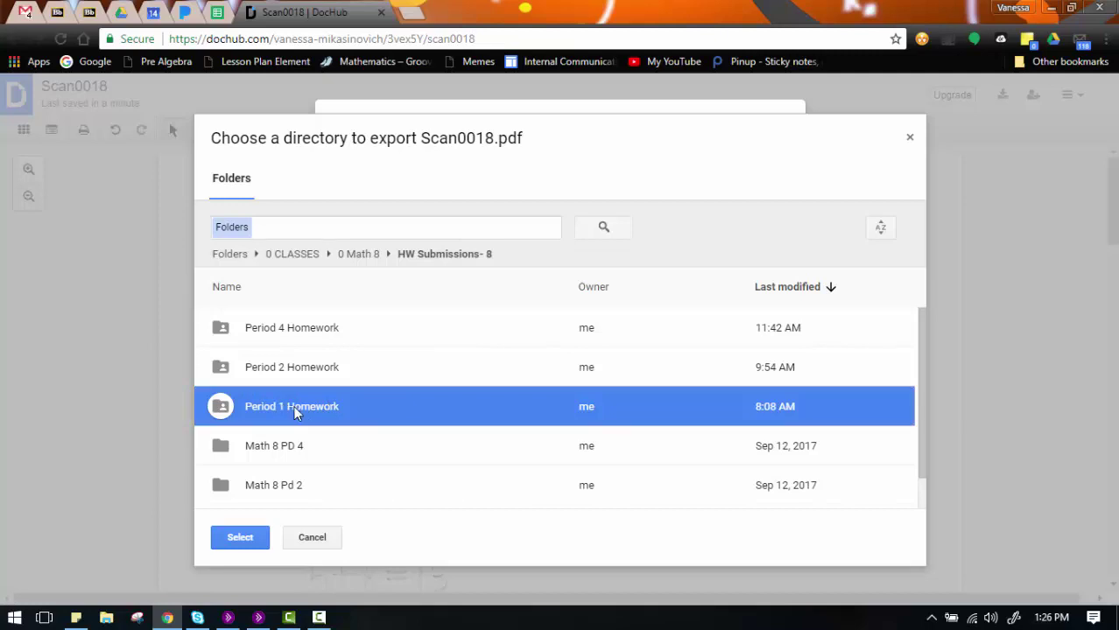
double_click(295, 408)
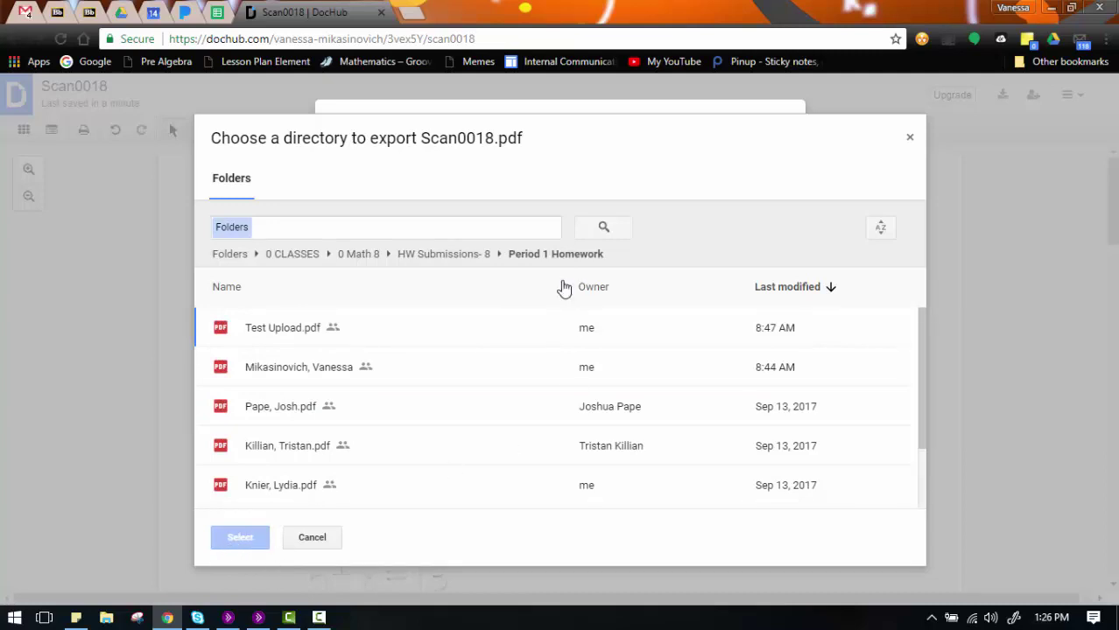
left_click(445, 257)
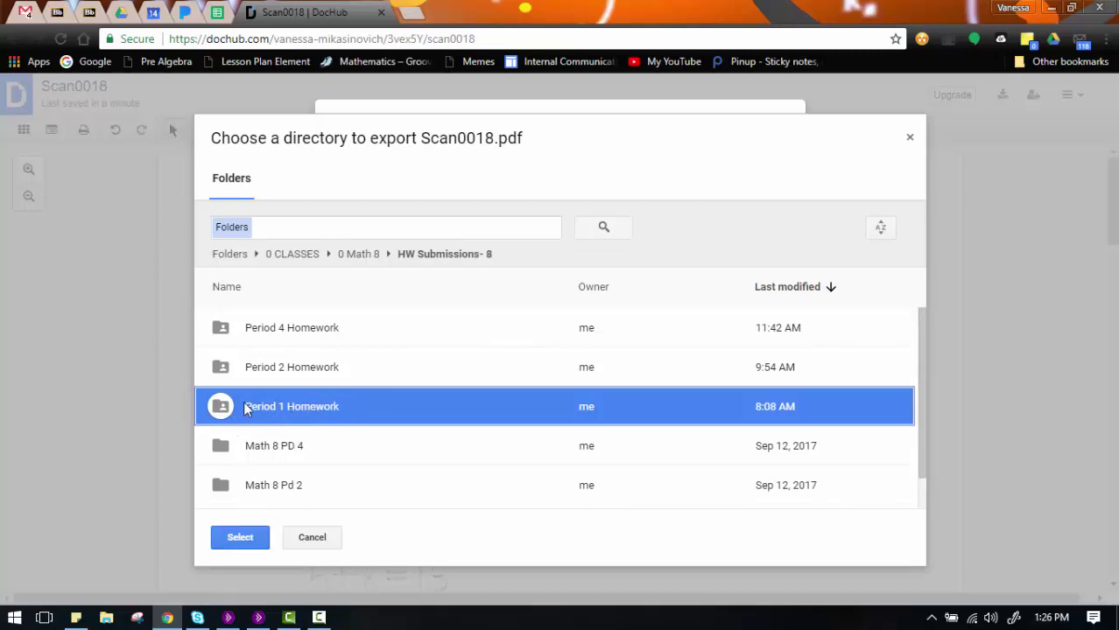
left_click(222, 538)
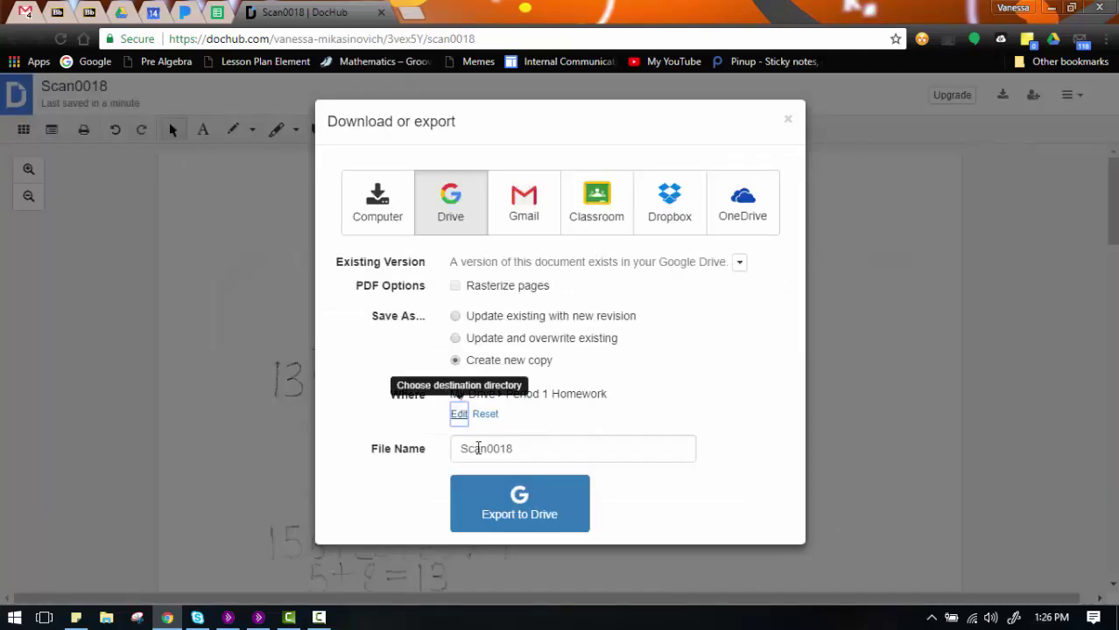
Step: Replace the Scan0018 file name with the student's name and export to Drive
left_click(480, 448)
left_click_drag(520, 449, 308, 462)
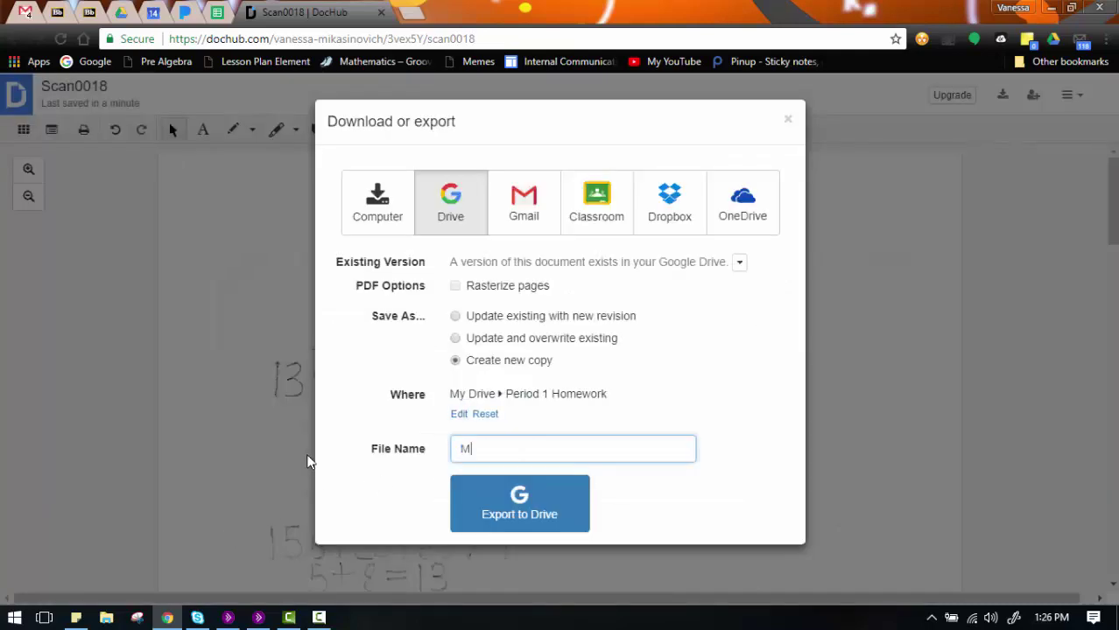
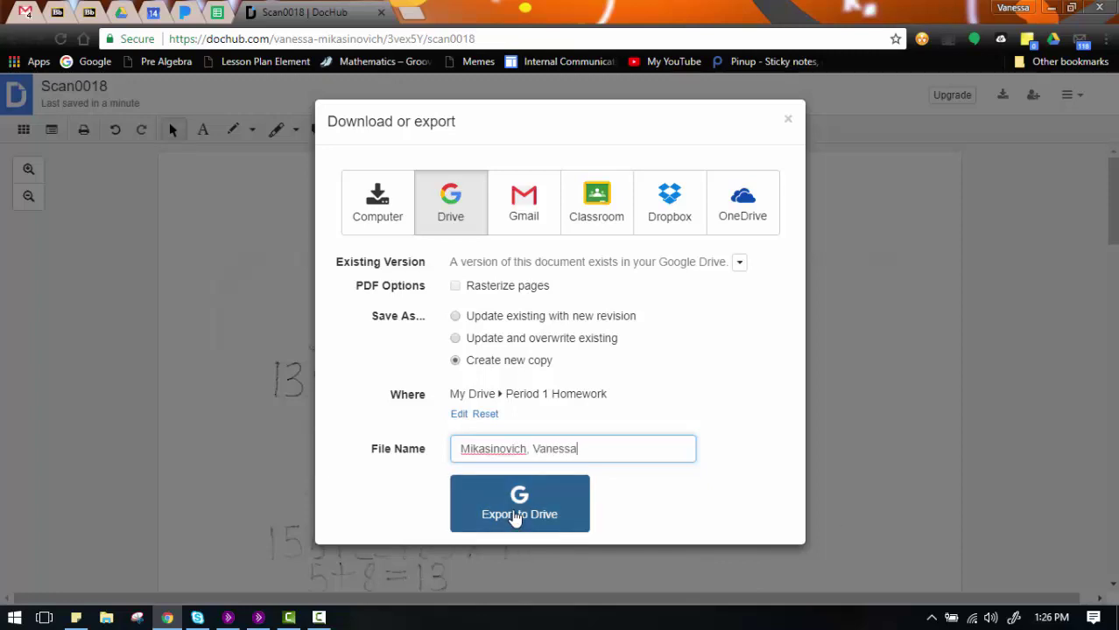
left_click(519, 514)
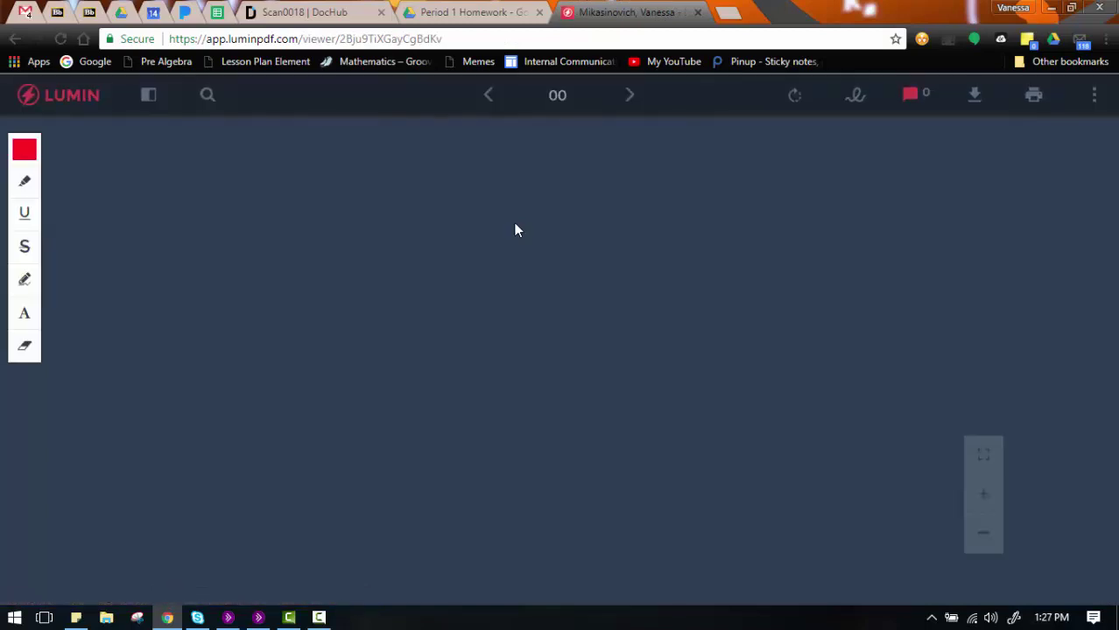
Step: Scroll the loaded two-page PDF in Lumin PDF to view page 1
scroll(515, 230, "down", 4)
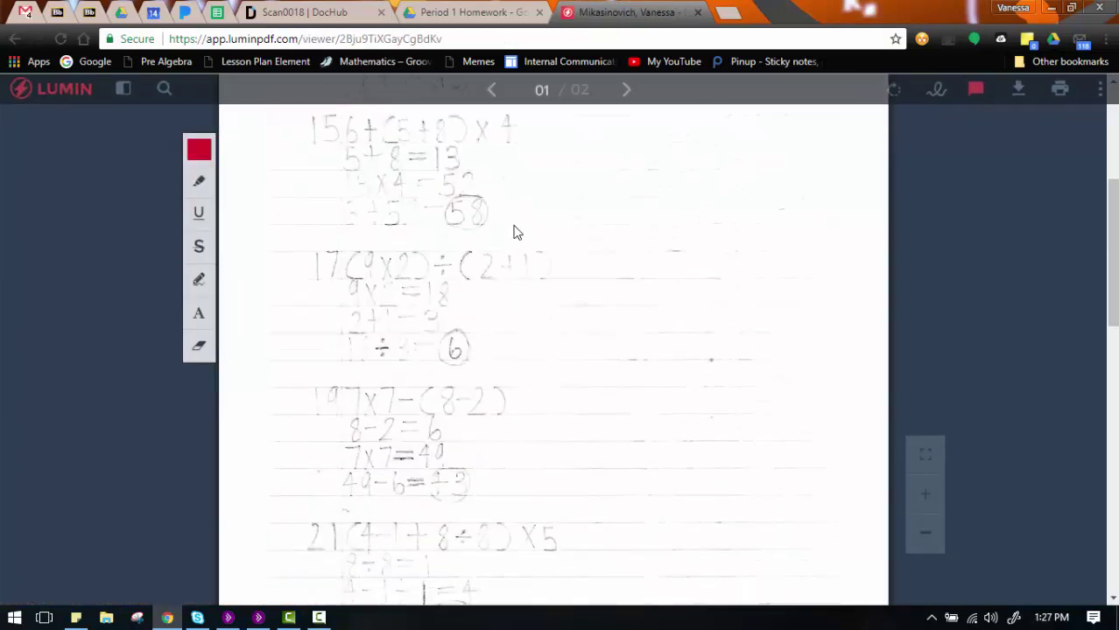